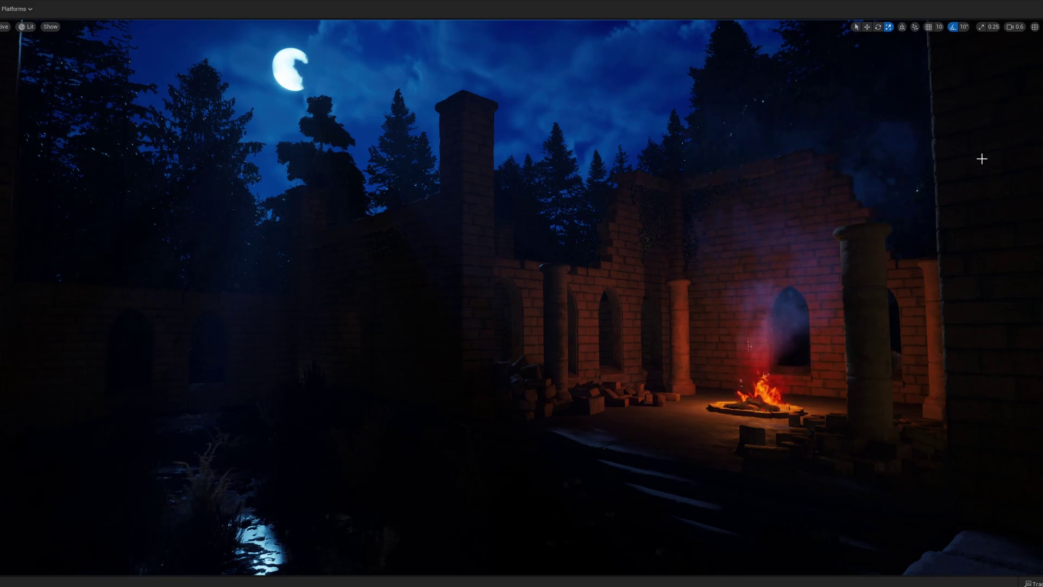
Restore the viewport and delete the six old night lighting actors from the Outliner
key(F11)
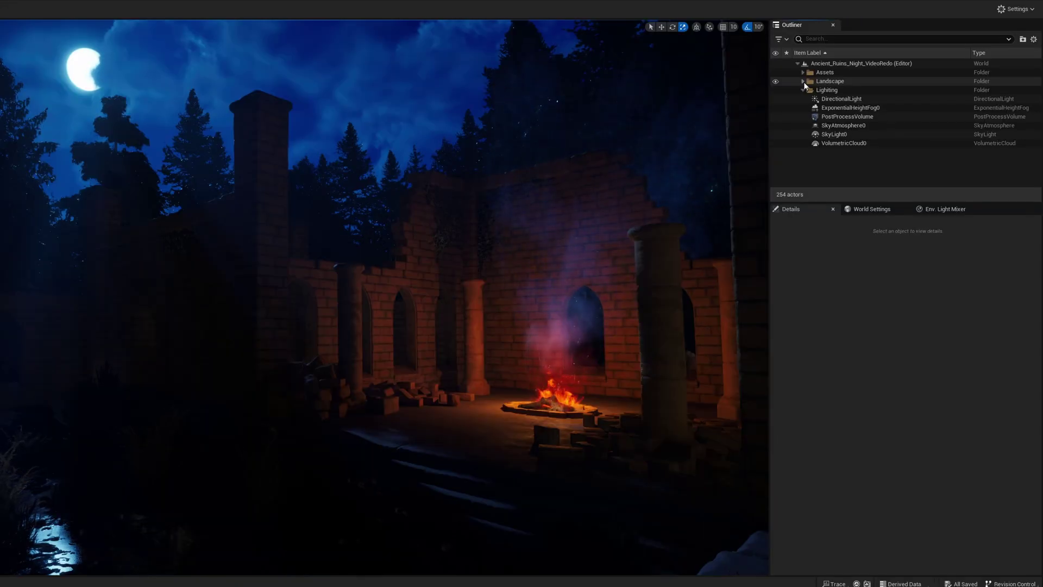
click(844, 100)
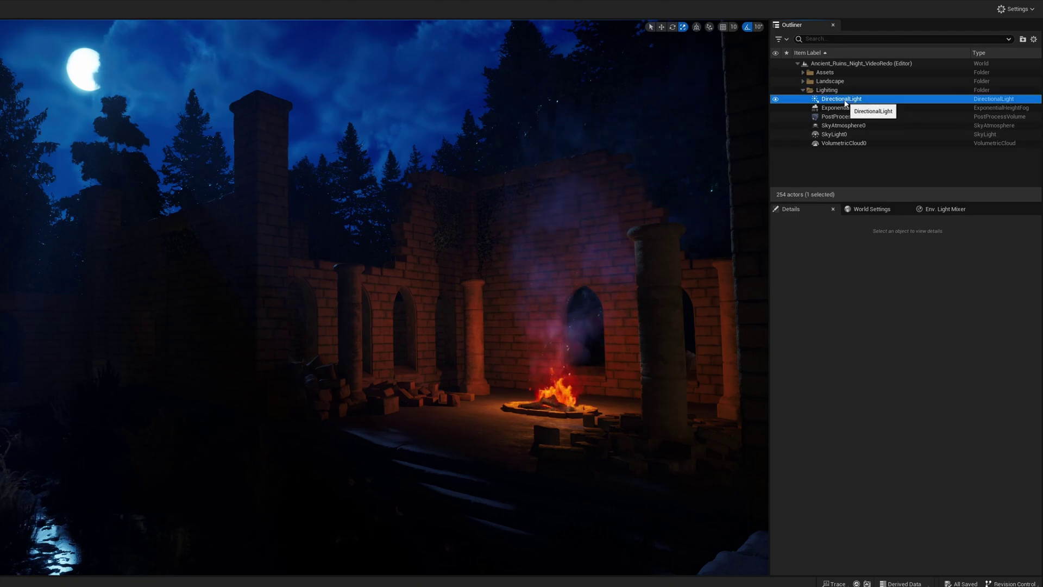
shift+click(859, 142)
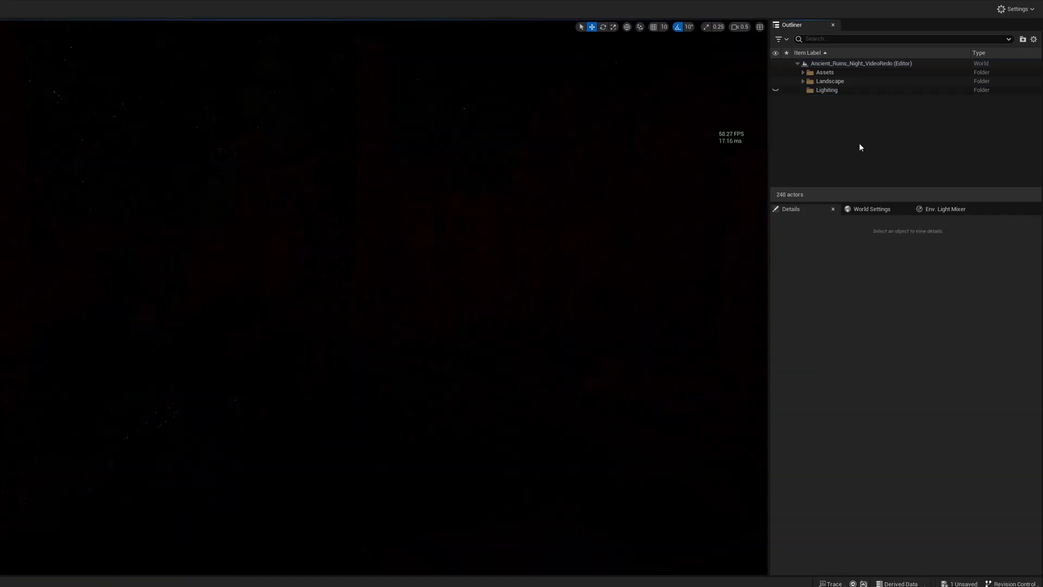
key(Delete)
Create a new sky light, directional sun, sky atmosphere, volumetric clouds and exponential height fog
click(938, 213)
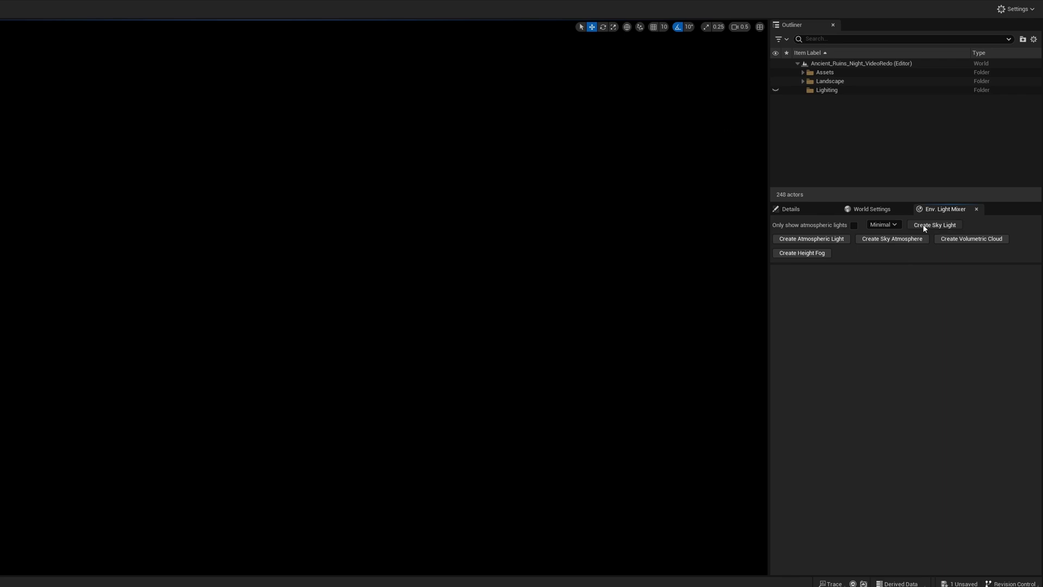
click(934, 224)
click(924, 225)
click(924, 226)
click(919, 226)
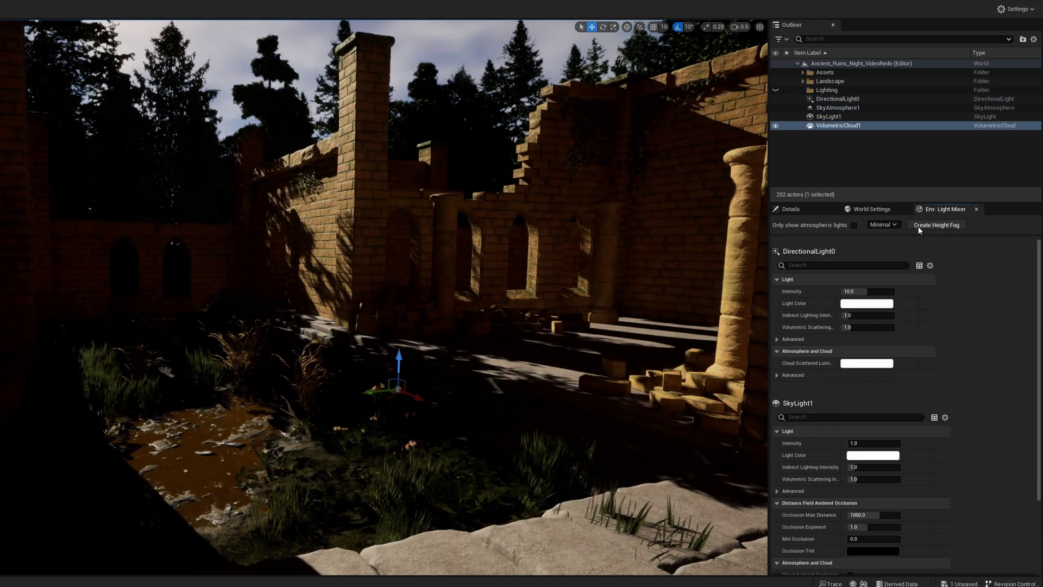
click(919, 226)
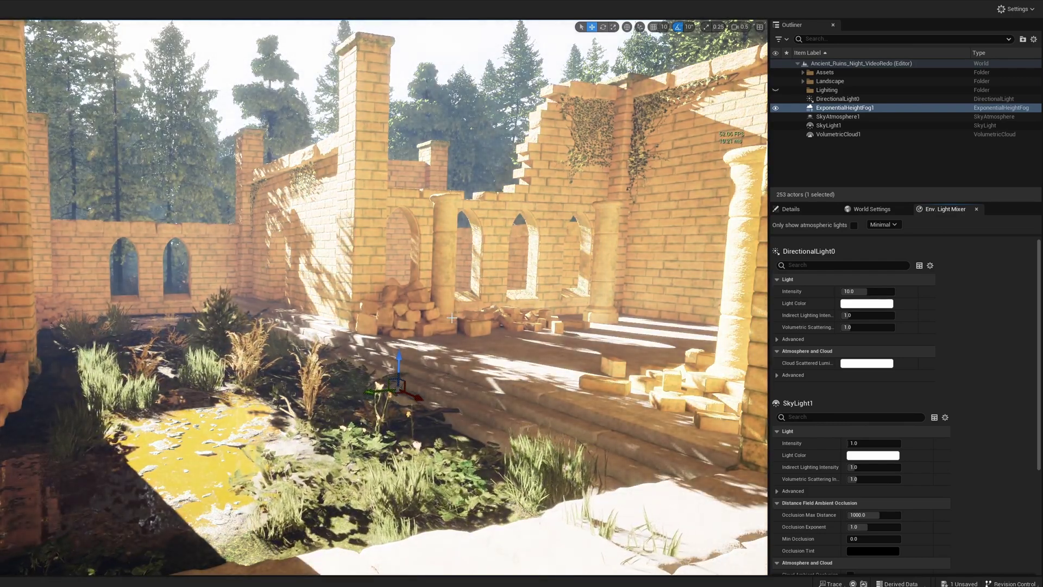
Move the five new lighting actors into the Lighting folder
click(836, 99)
shift+click(839, 134)
drag(839, 134, 827, 90)
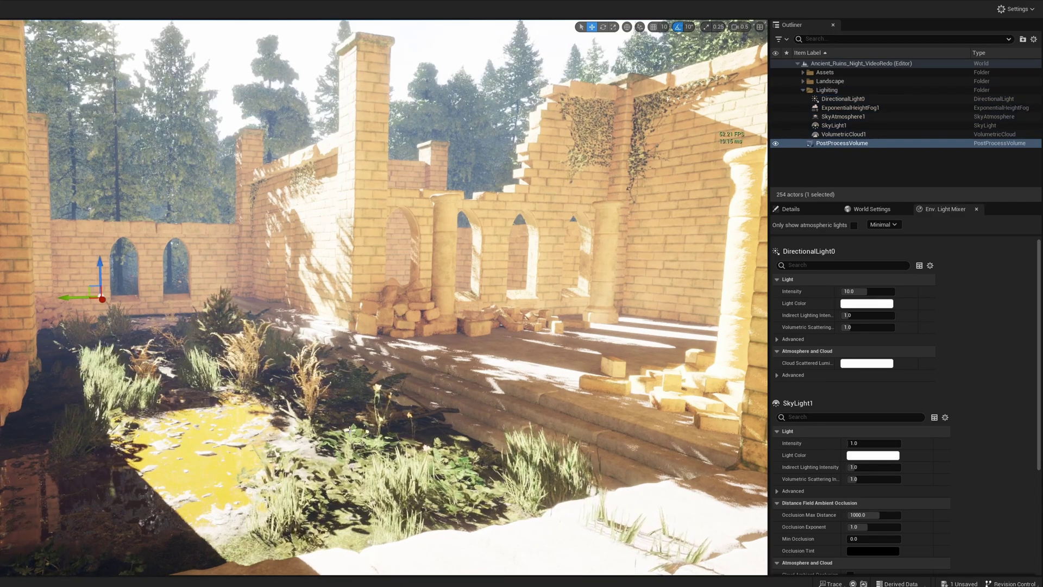
Reset the PostProcessVolume's location to 0, 0, 0 and move it into the Lighting folder
click(791, 209)
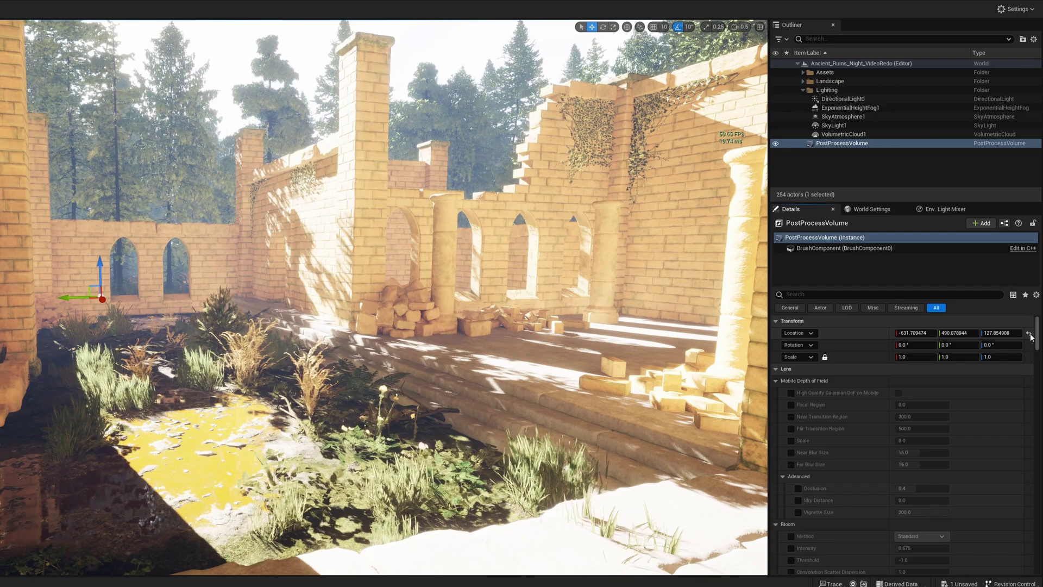
click(1029, 334)
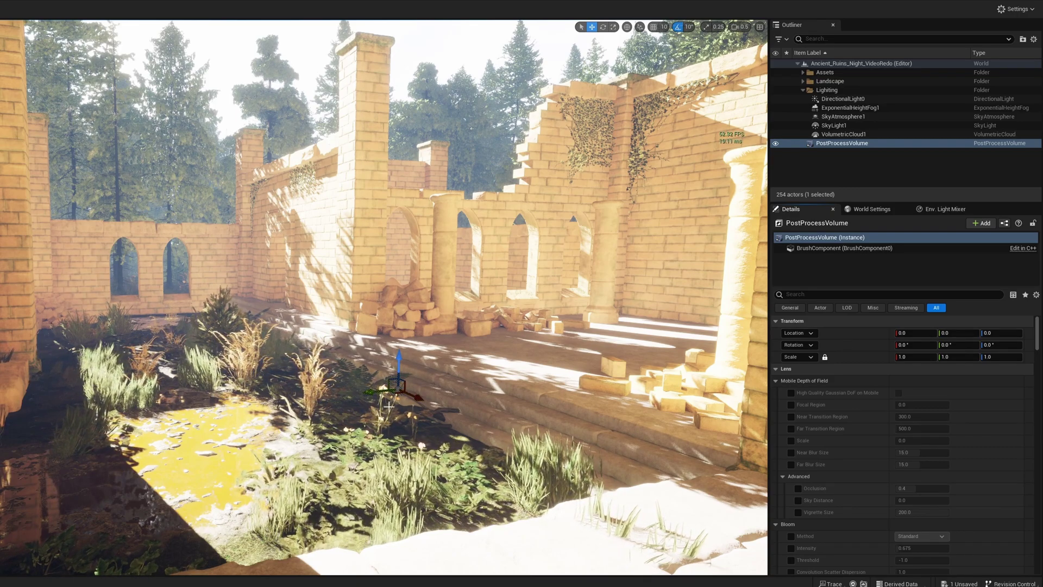
click(252, 81)
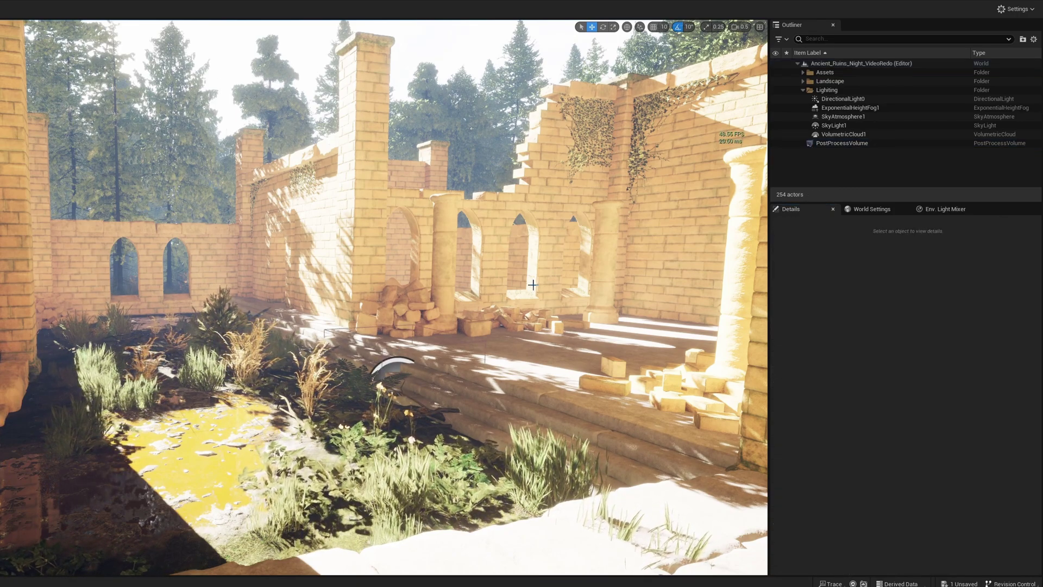
click(847, 144)
drag(848, 144, 846, 91)
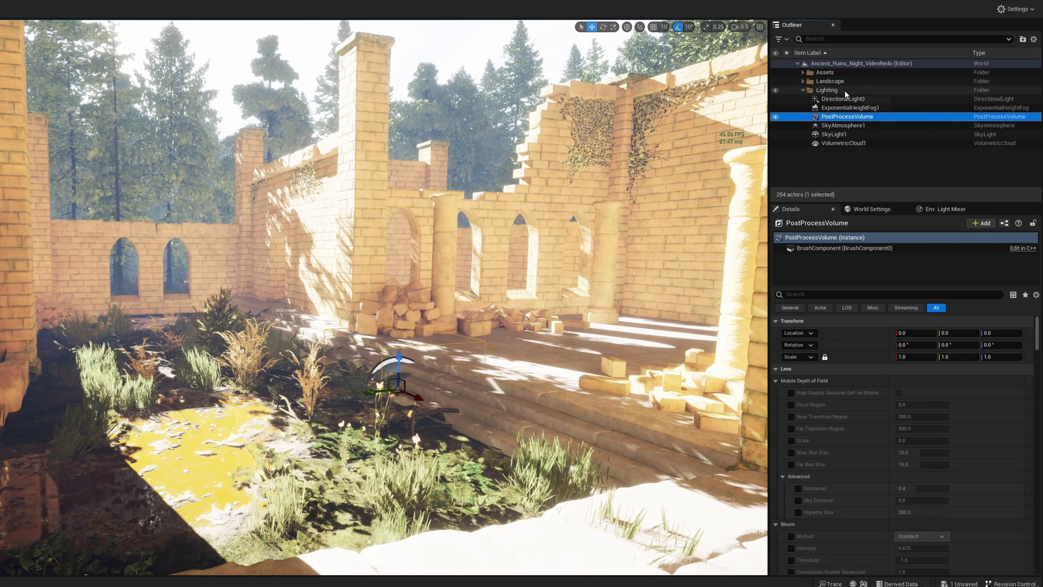
click(848, 168)
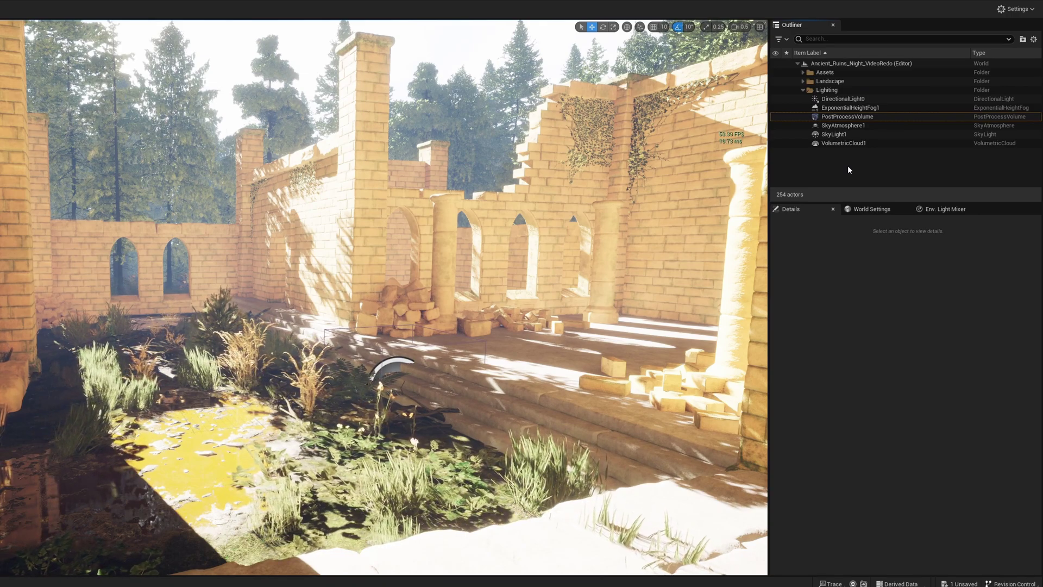
Set the DirectionalLight0 sun's intensity to 1.0 lux and bring up its Light Color picker
click(856, 100)
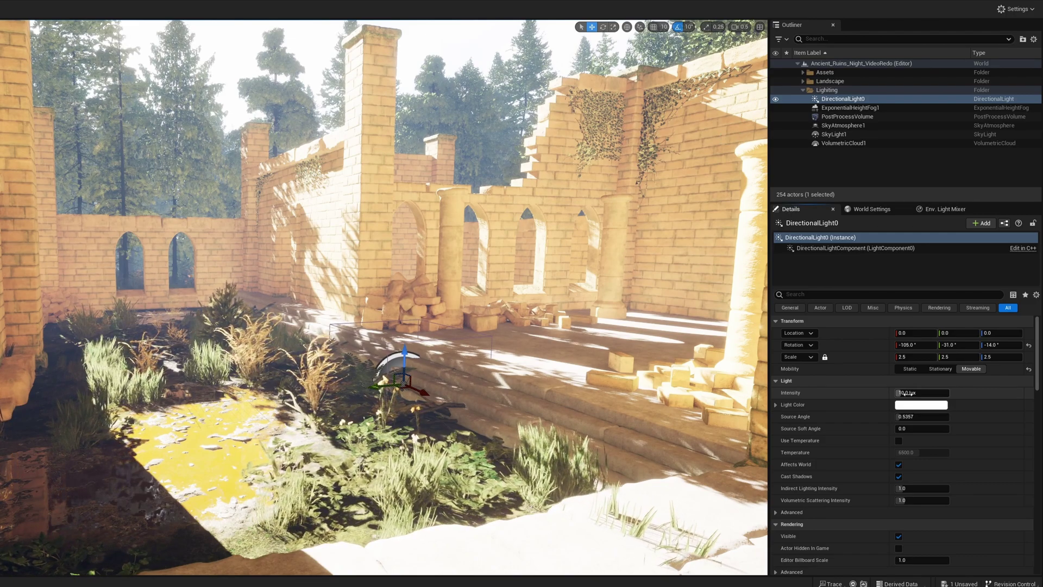
click(908, 394)
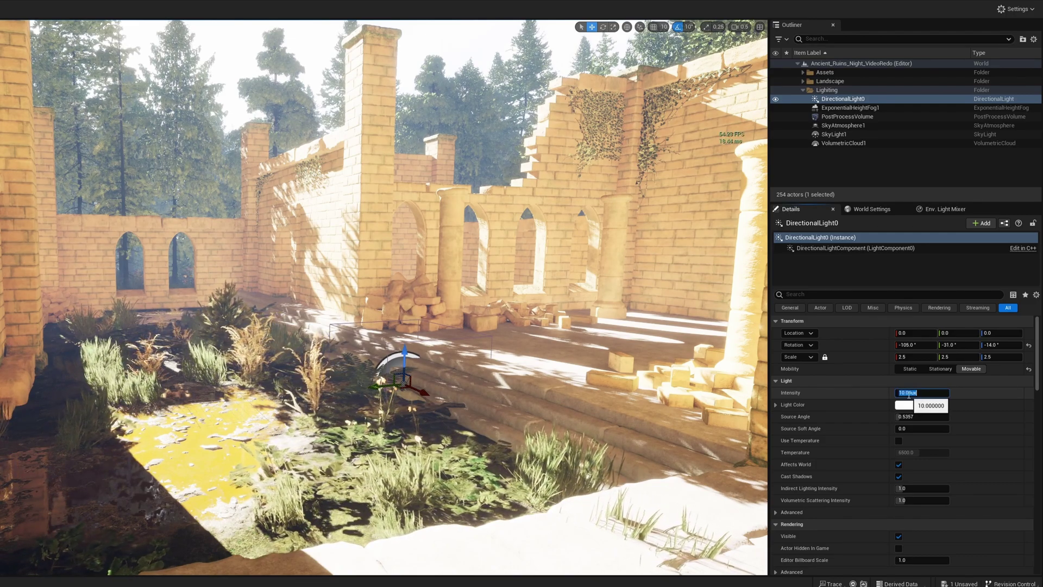
text(1)
key(Return)
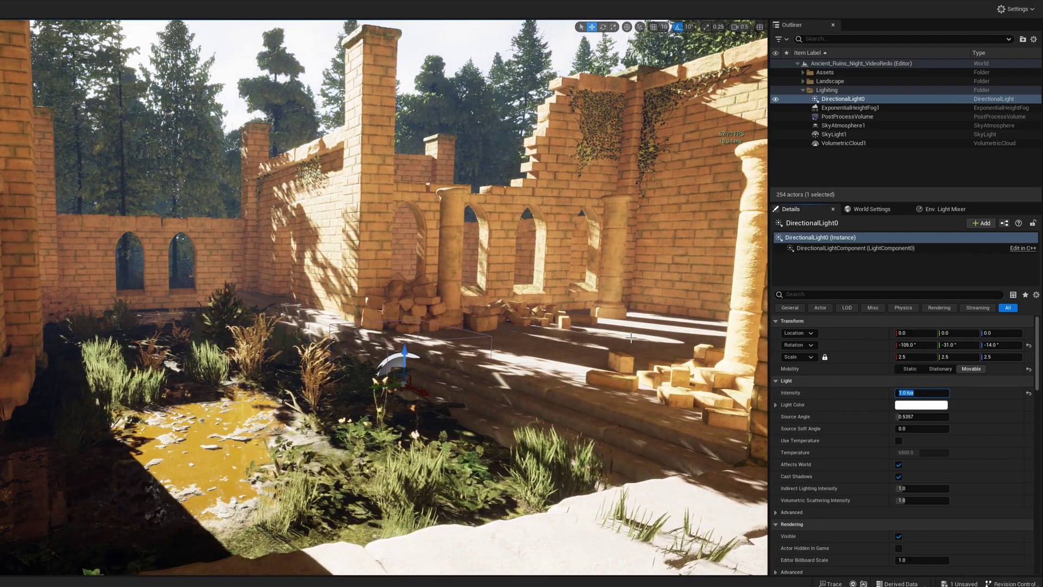
click(922, 405)
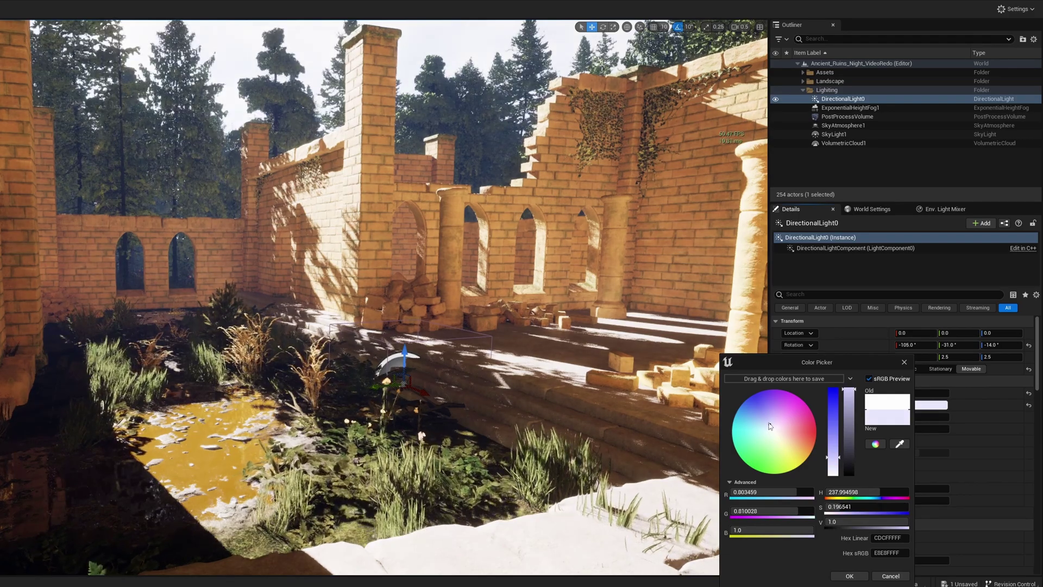
Give the sun a pale blue-white light colour (sRGB EAF1FFFF) and apply it
click(769, 422)
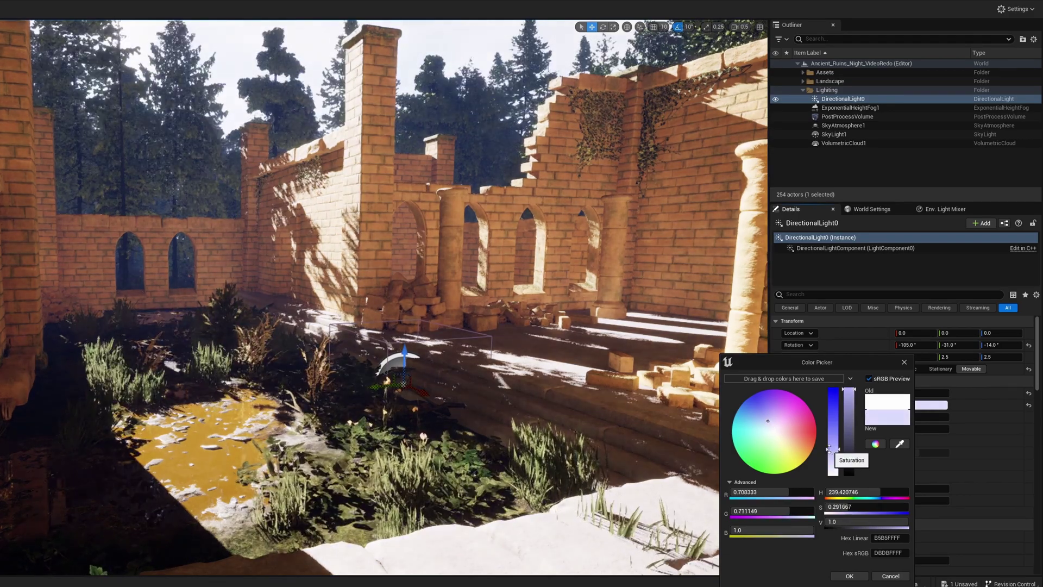
drag(829, 454, 830, 451)
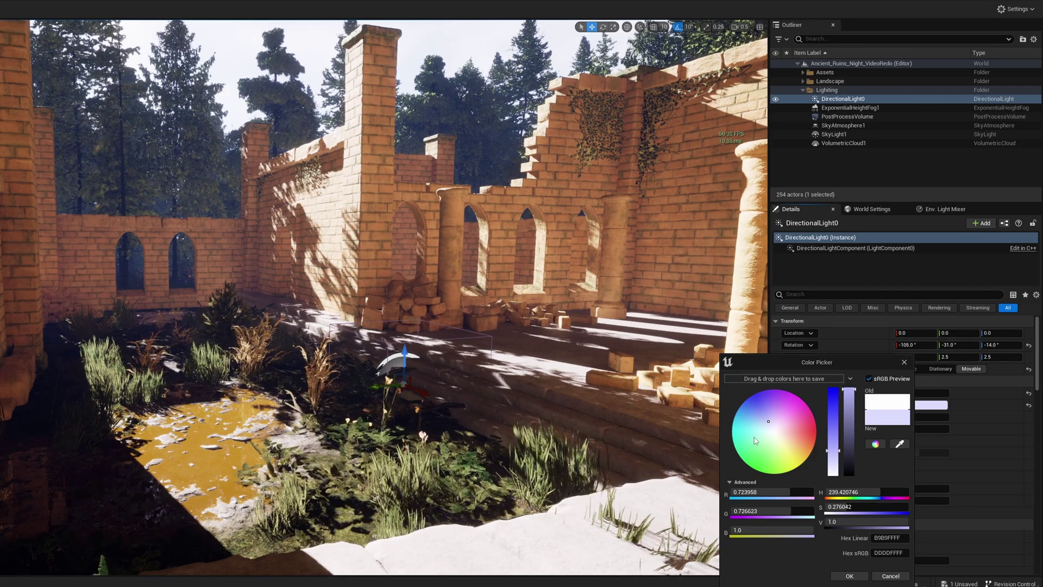
click(769, 428)
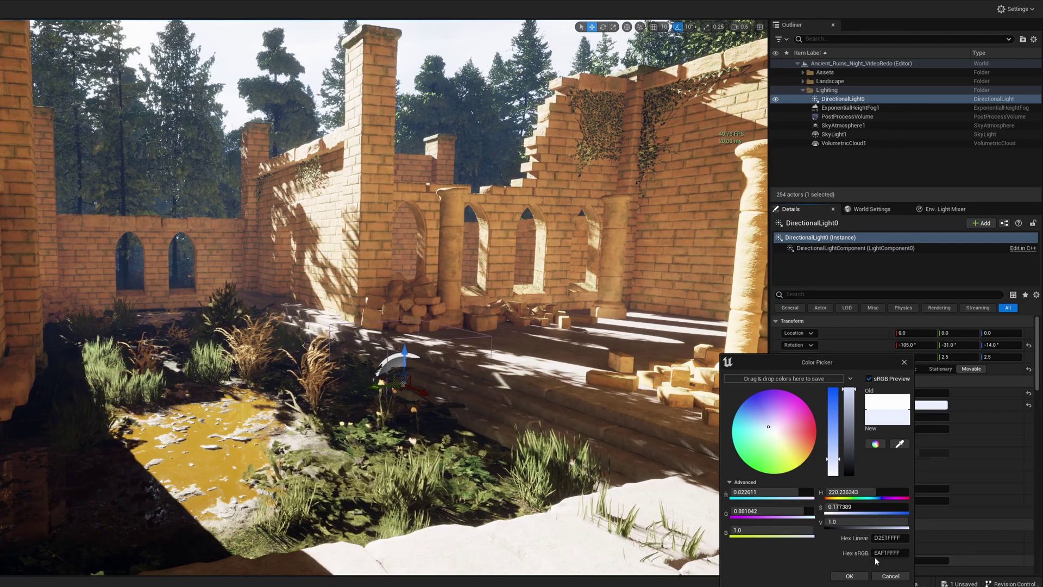
click(847, 577)
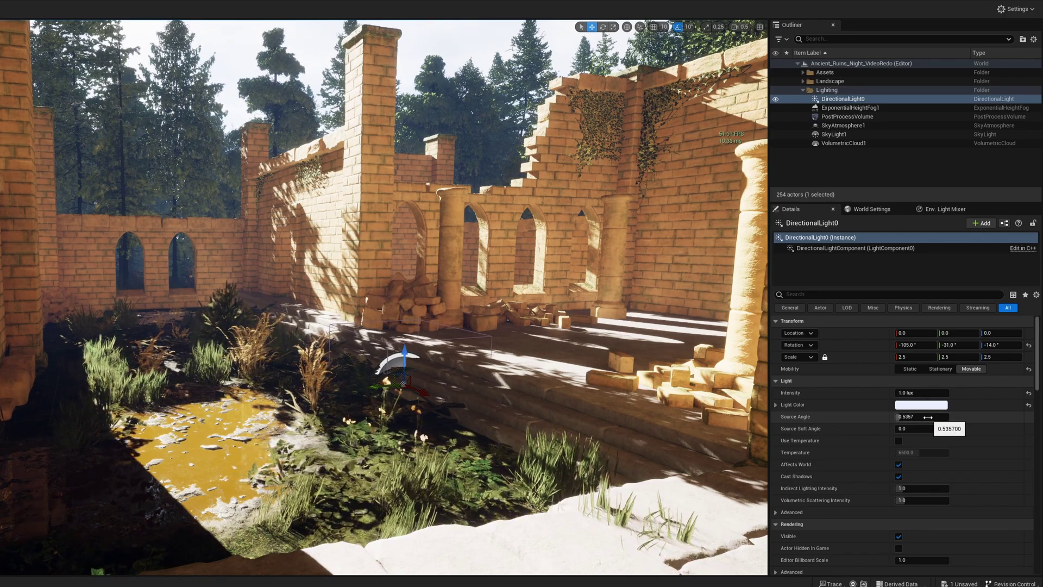
Rotate the sun to a new angle with Ctrl+L while viewing the sky
mouse_move(801, 417)
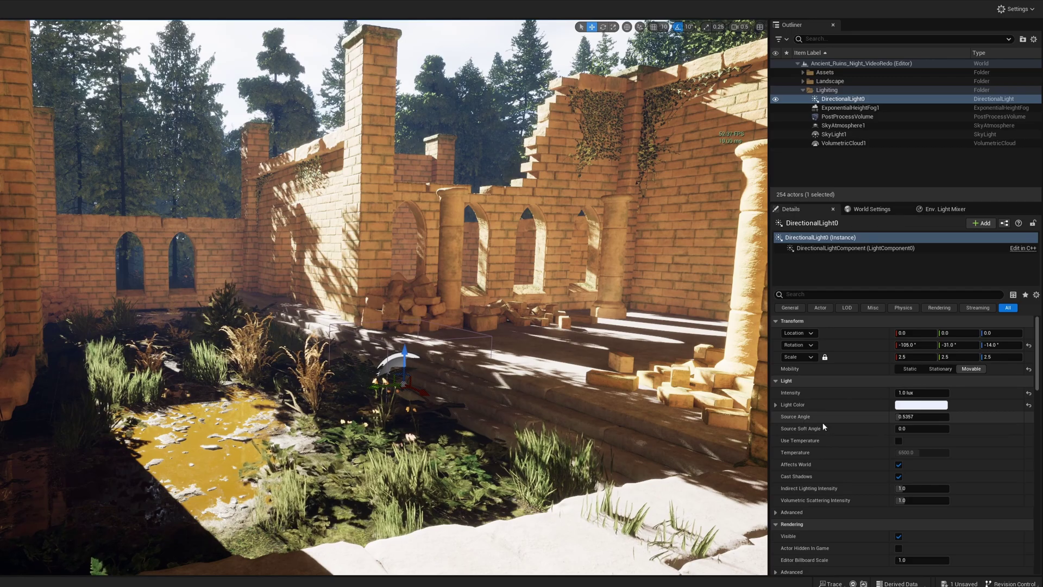
mouse_move(377, 347)
right_down()
mouse_move(379, 281)
mouse_move(380, 348)
right_up()
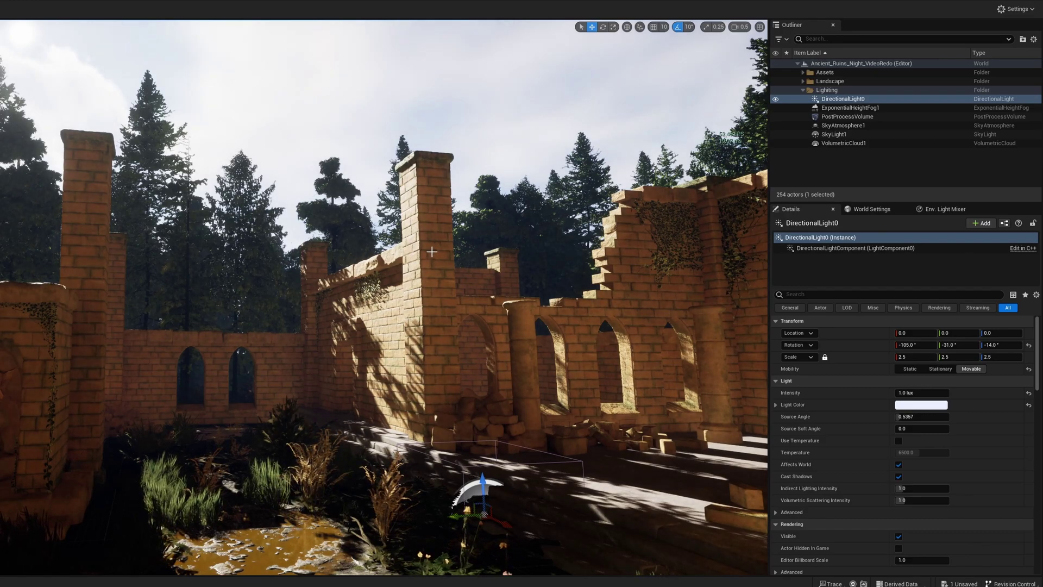
key(ctrl+l)
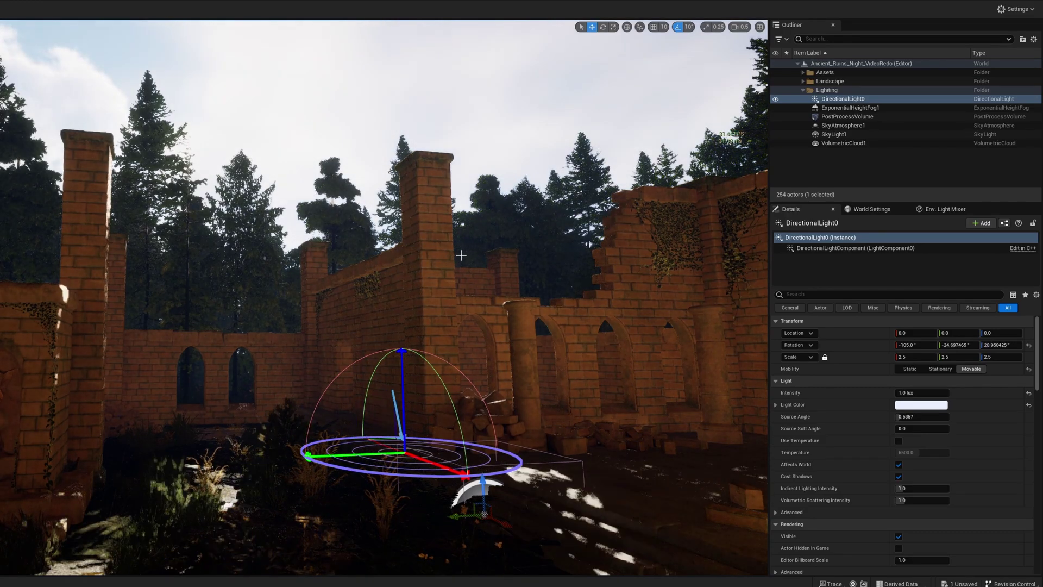
key(ctrl+l)
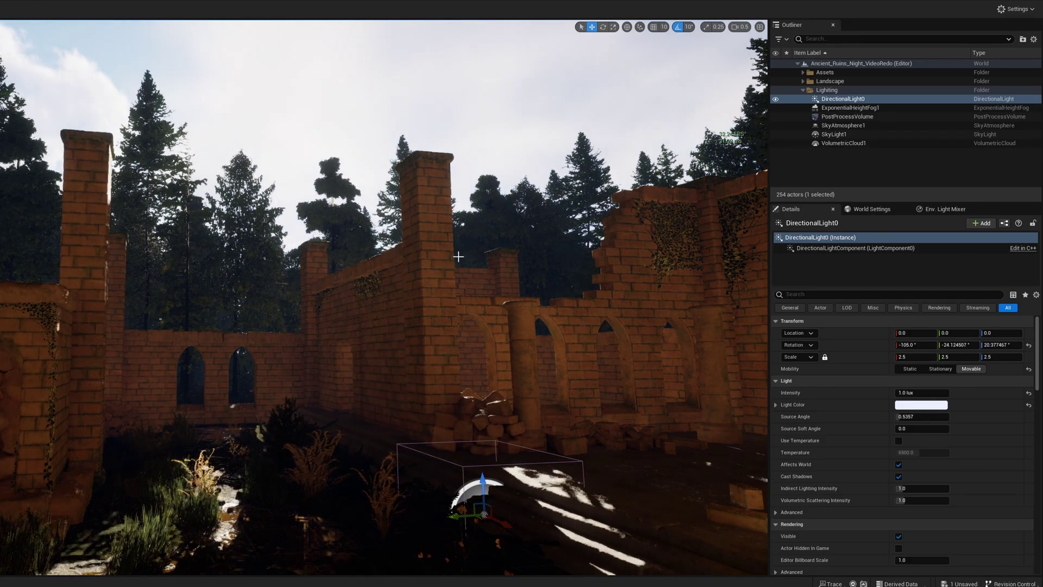
key(ctrl+l)
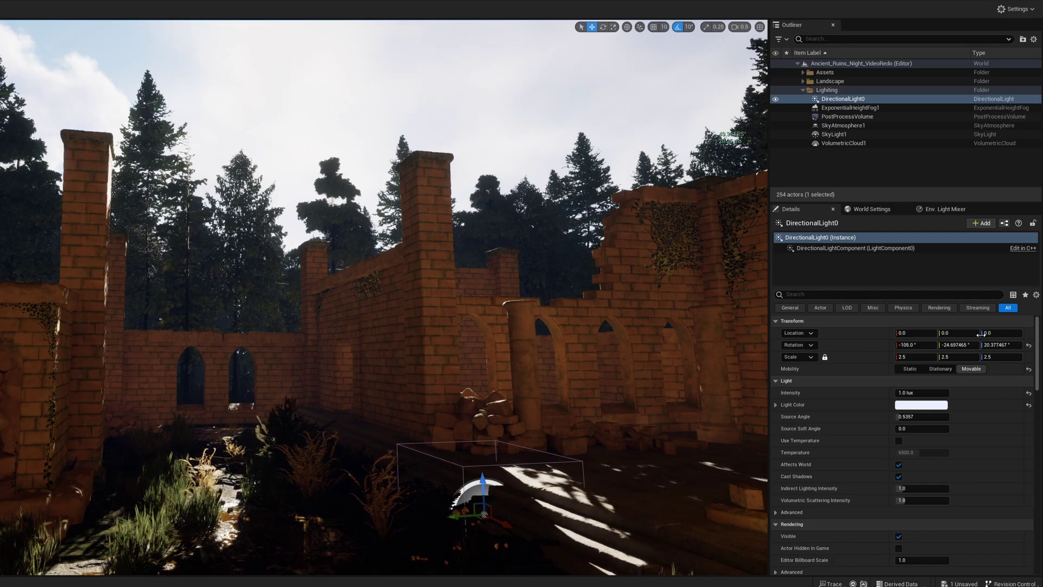
Soften the sun's shadows with Source Angle 3.64 and Source Soft Angle 5.0
click(930, 417)
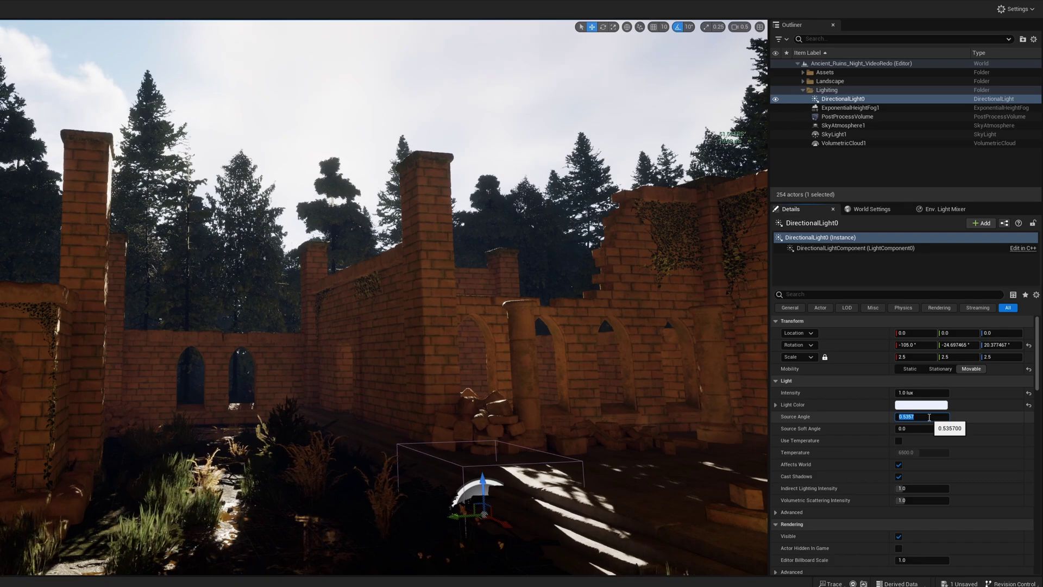
text(3.64)
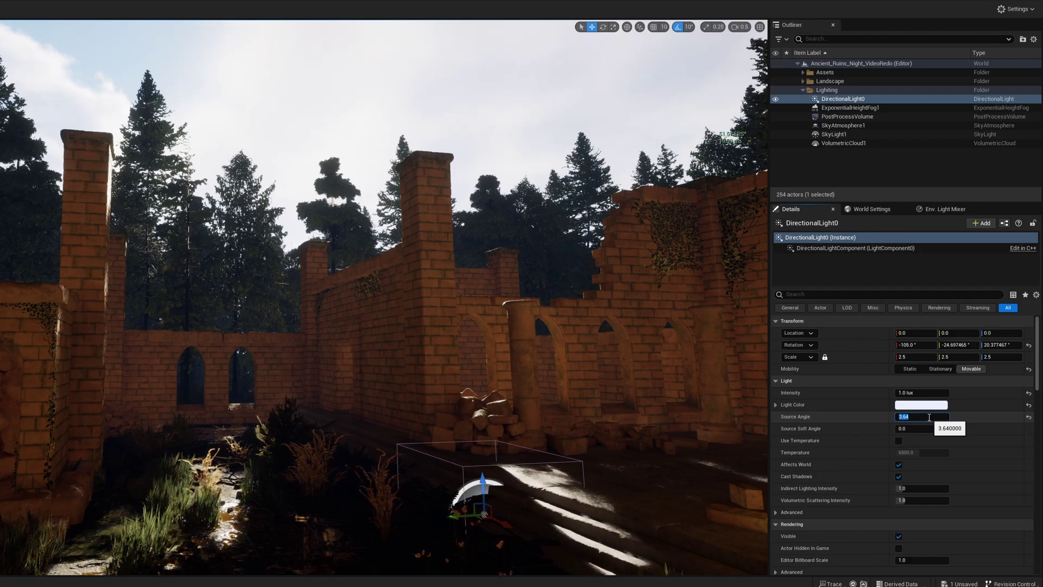
key(Return)
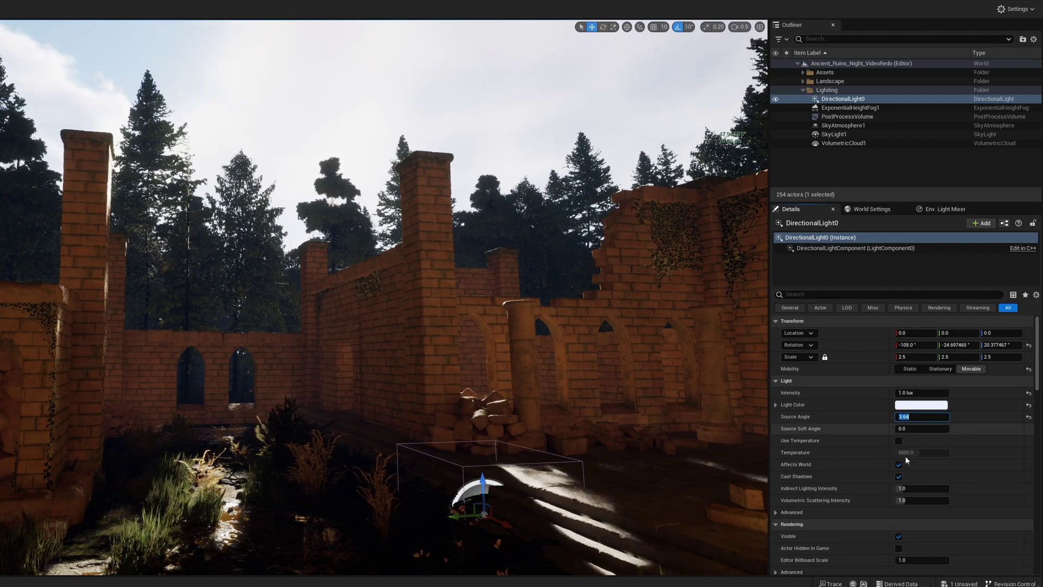
mouse_move(381, 299)
right_down()
mouse_move(381, 245)
mouse_move(378, 288)
right_up()
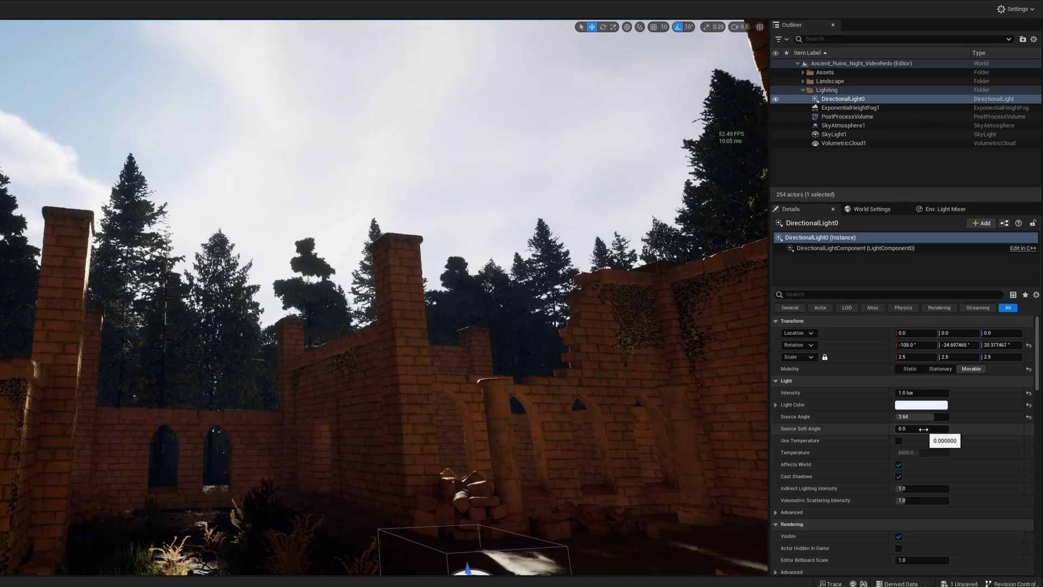
click(924, 429)
text(5)
key(Return)
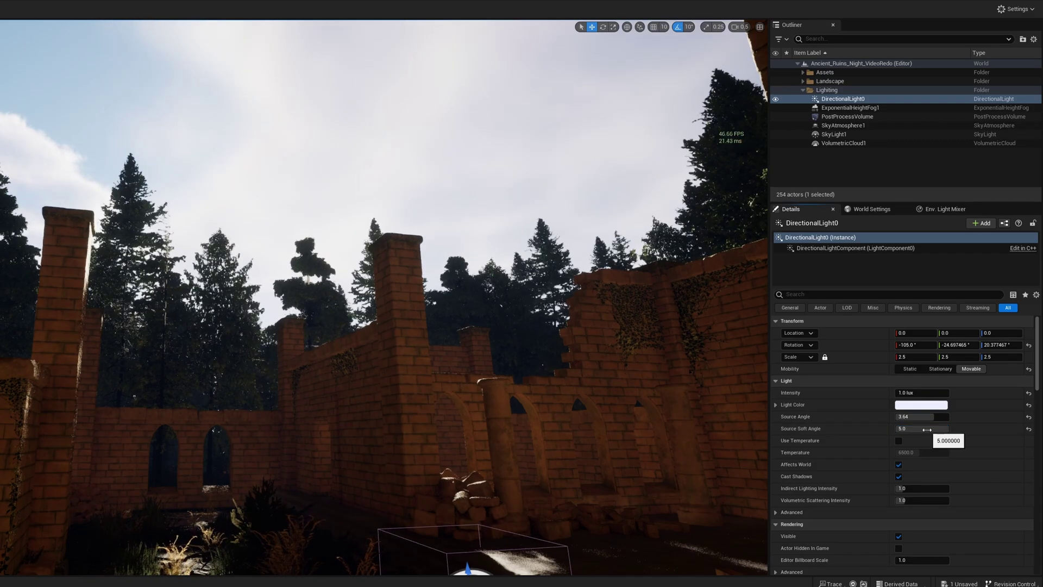